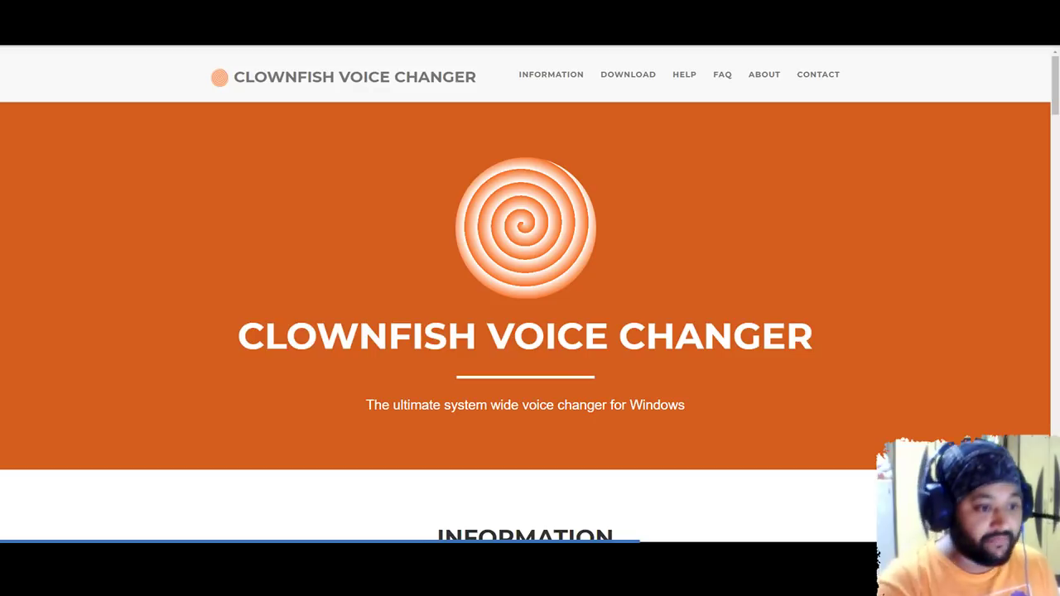
Go to the Clownfish site's download section and examine the Windows versions supported by the 64-bit download
{"action": "left_click", "coordinate": [622, 74]}
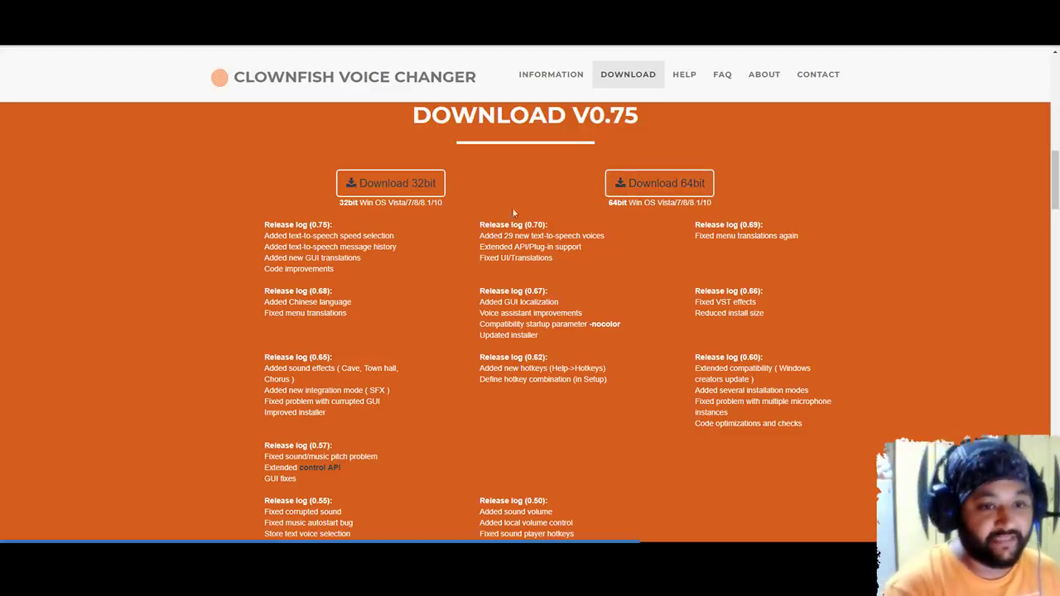
{"action": "left_click_drag", "start_coordinate": [607, 203], "coordinate": [654, 205]}
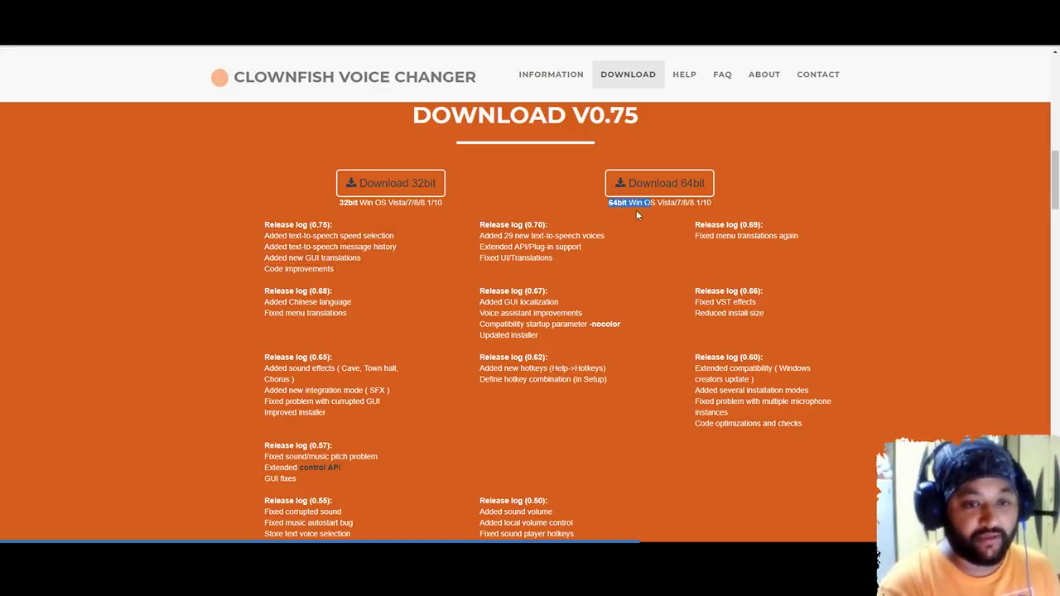
{"action": "left_click", "coordinate": [576, 226]}
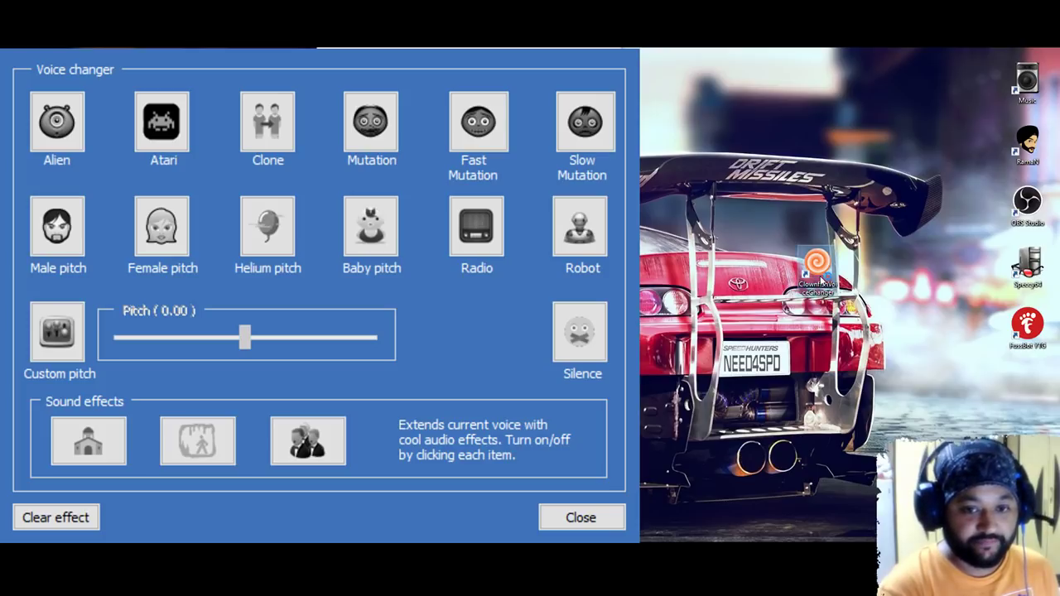
{"action": "right_click", "coordinate": [823, 275]}
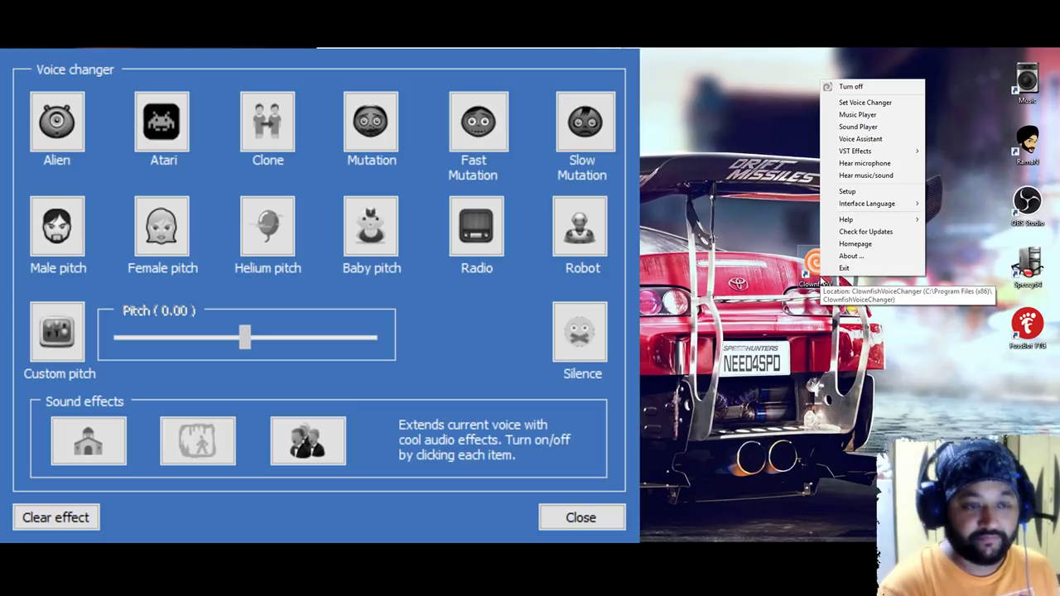
{"action": "left_click", "coordinate": [84, 50]}
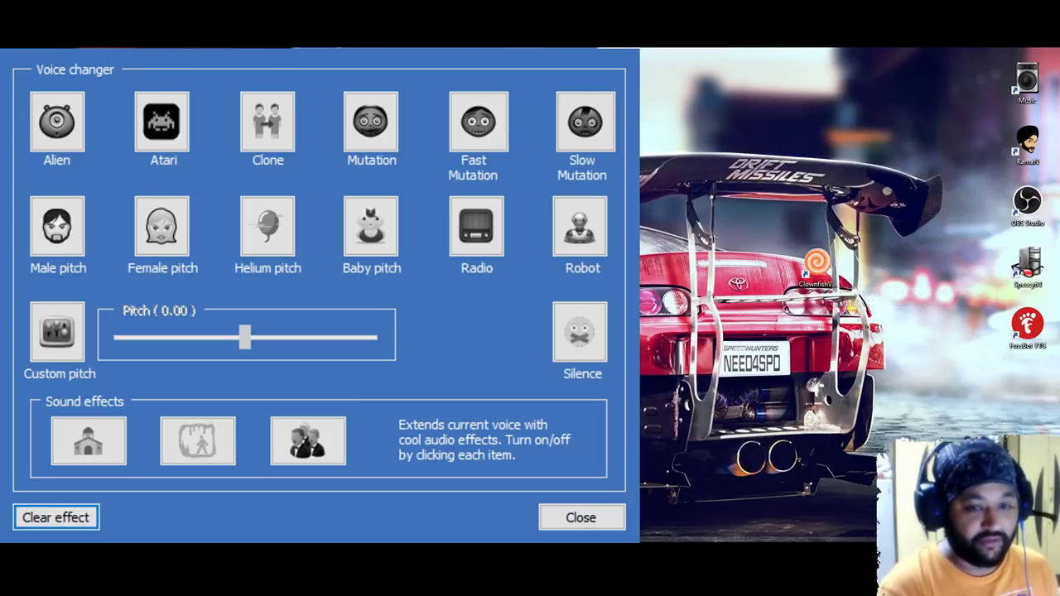
{"action": "right_click", "coordinate": [815, 270]}
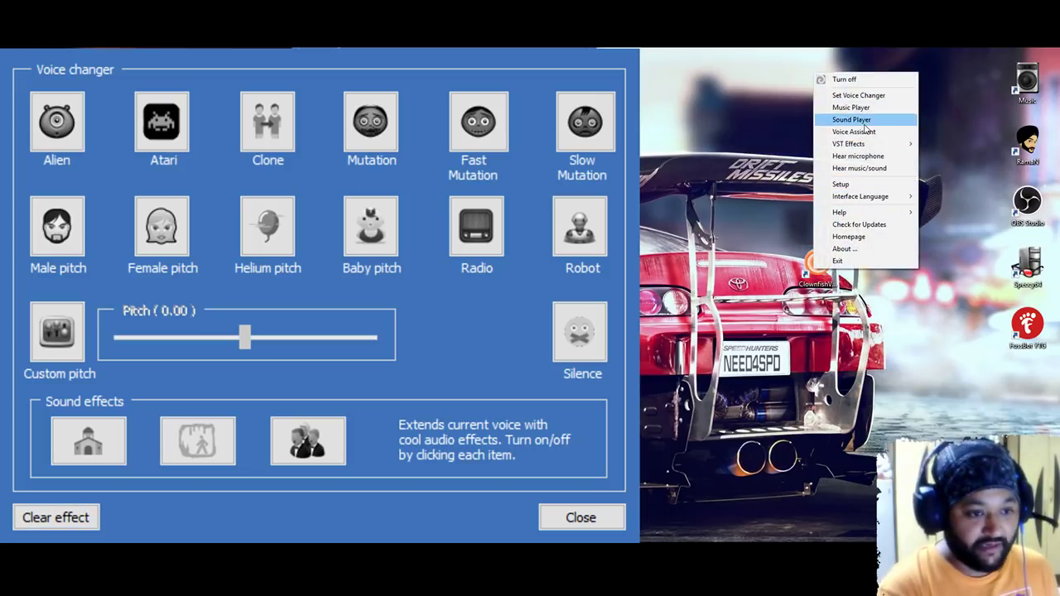
{"action": "left_click", "coordinate": [266, 43]}
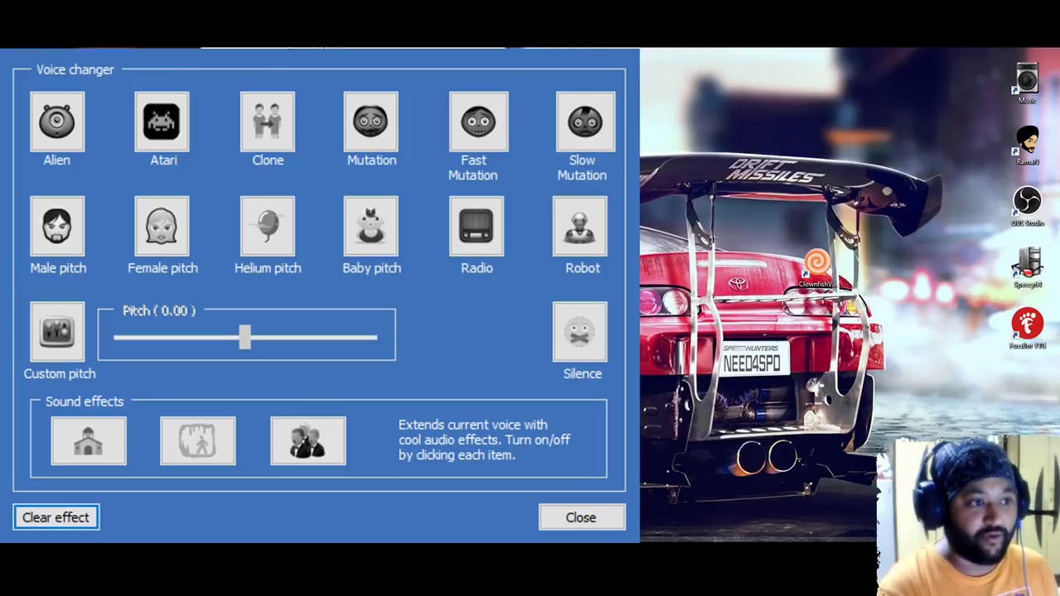
Open Clownfish's Set Voice Changer window with the voice and sound effects
{"action": "right_click", "coordinate": [822, 275]}
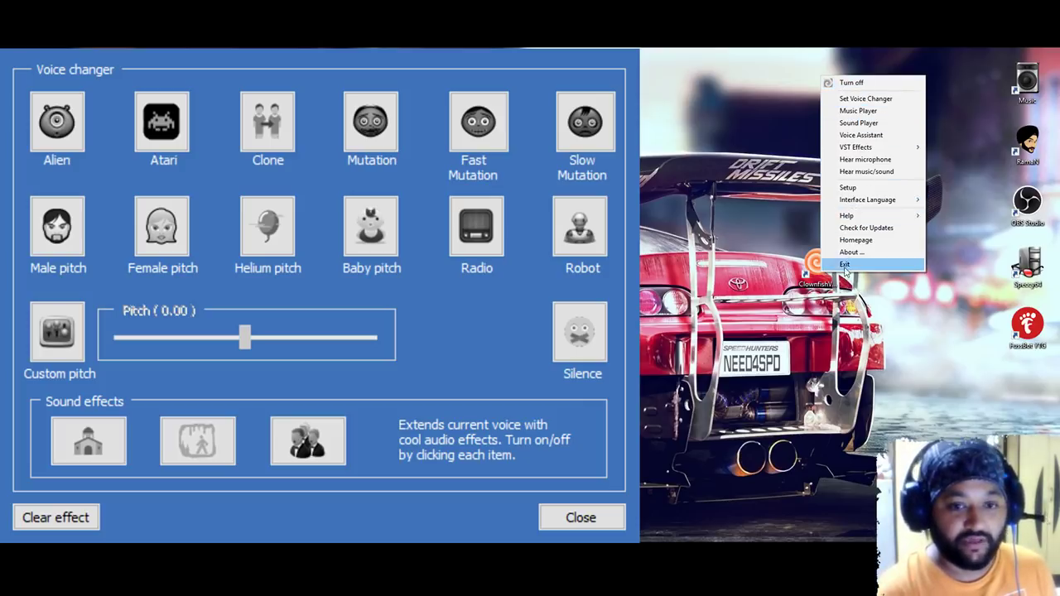
{"action": "left_click", "coordinate": [887, 101]}
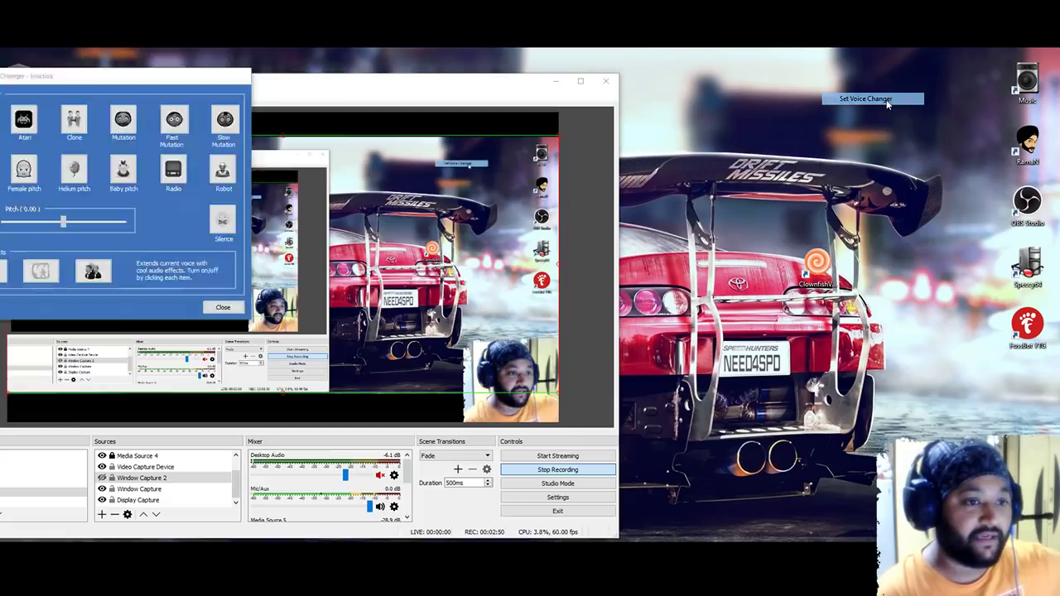
{"action": "left_click", "coordinate": [818, 264]}
{"action": "double_click", "coordinate": [819, 263]}
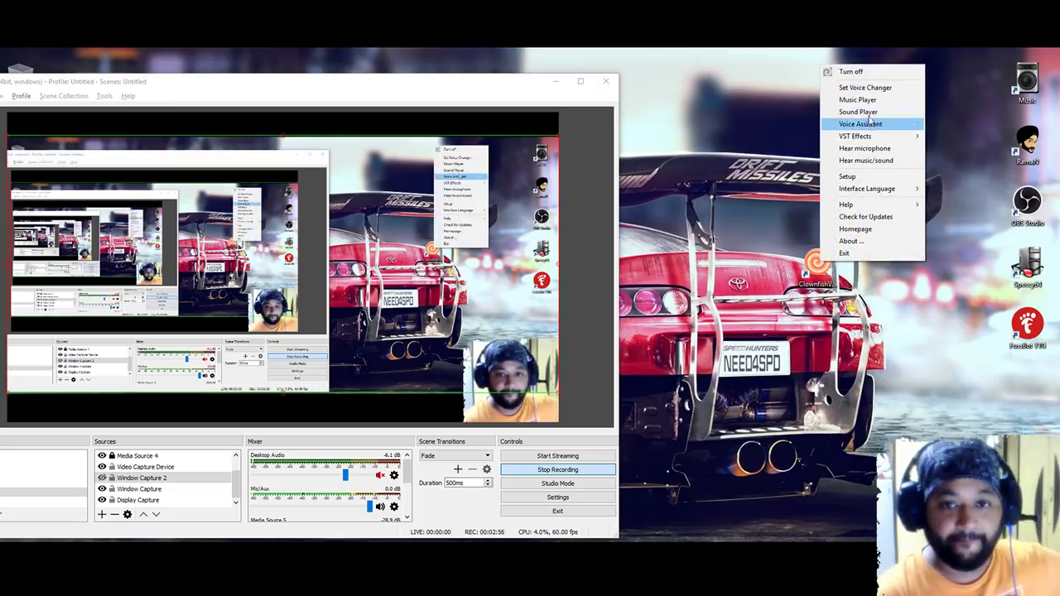
{"action": "left_click", "coordinate": [867, 89]}
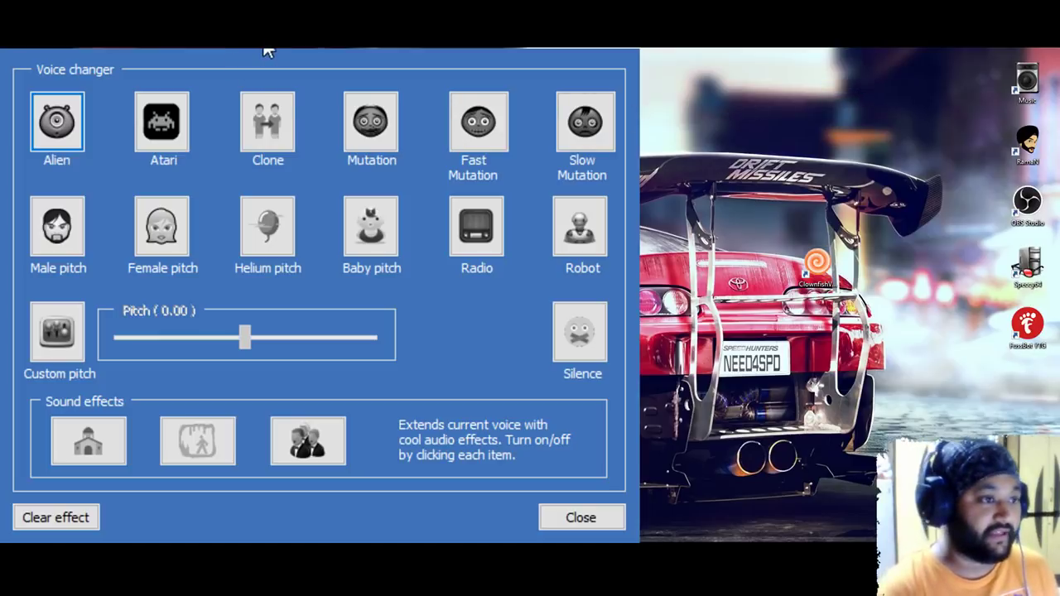
{"action": "right_click", "coordinate": [824, 276]}
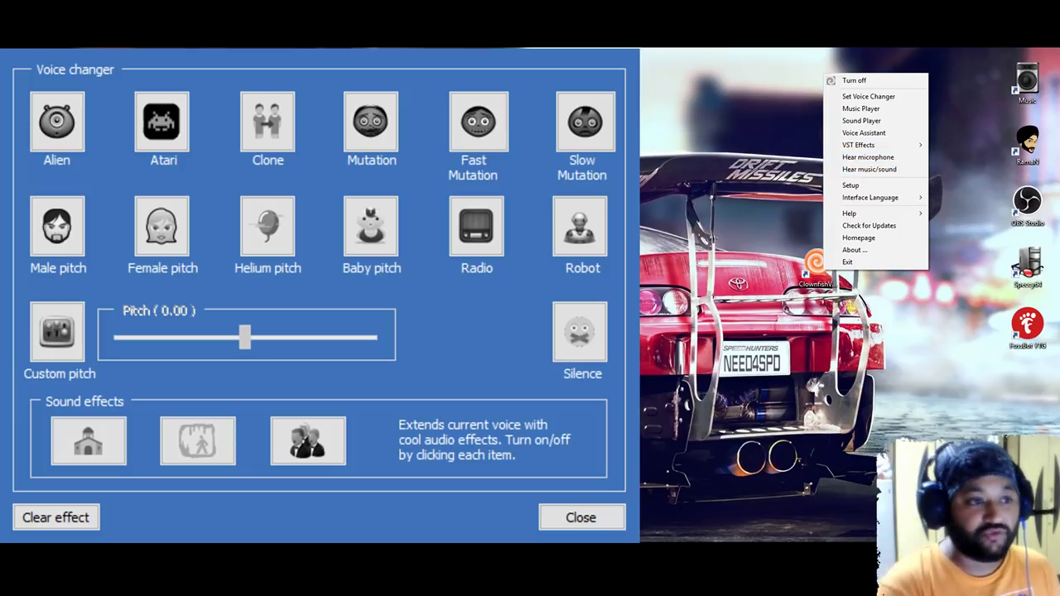
{"action": "left_click", "coordinate": [722, 112]}
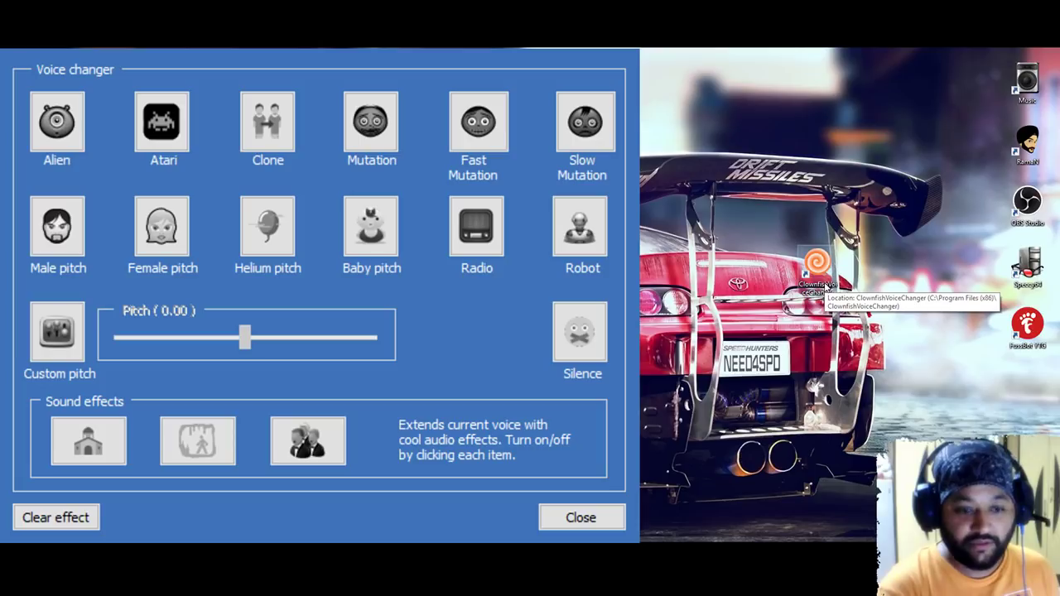
{"action": "double_click", "coordinate": [820, 282]}
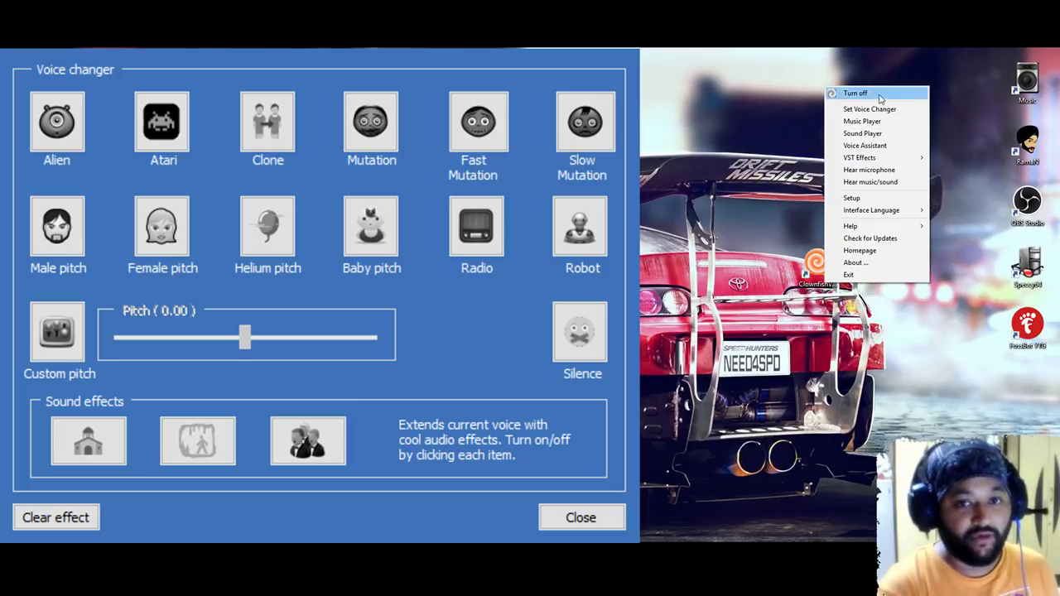
{"action": "left_click", "coordinate": [520, 52]}
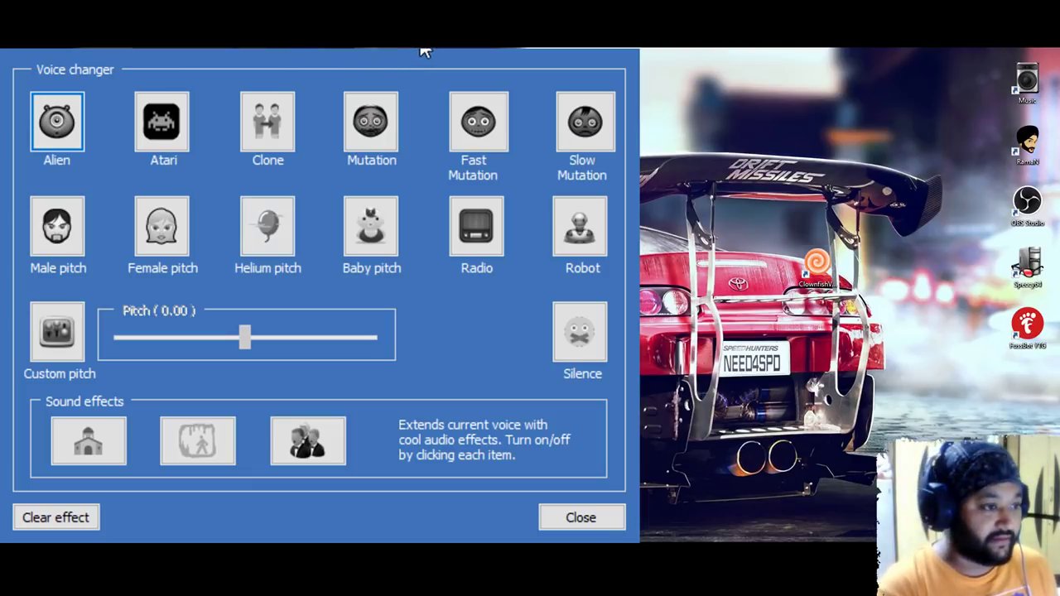
Try the Female pitch, Male pitch, Alien, Atari and Clone voices one after another
{"action": "left_click", "coordinate": [174, 237]}
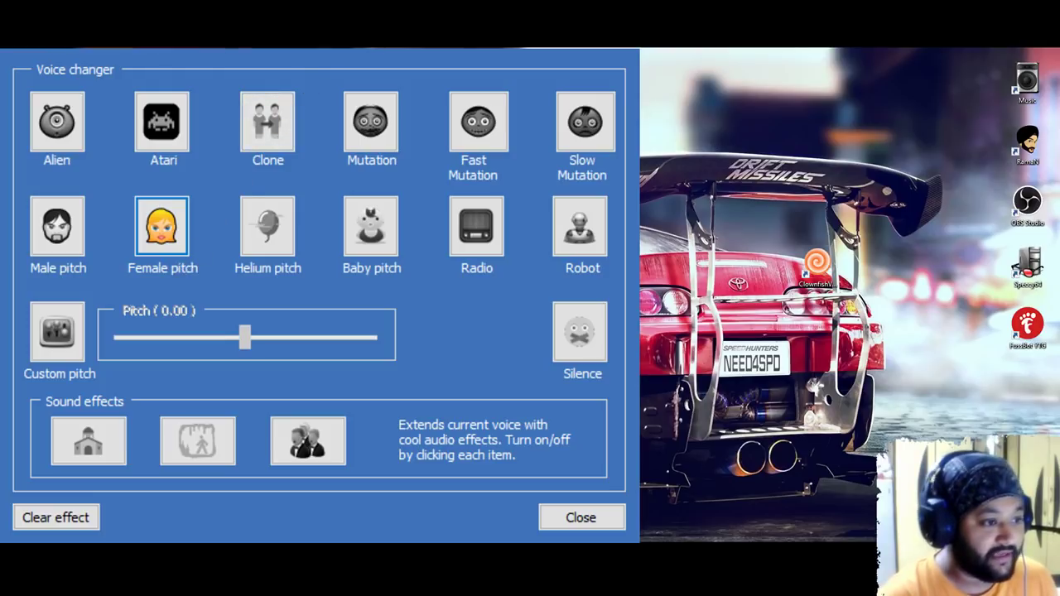
{"action": "left_click", "coordinate": [54, 241]}
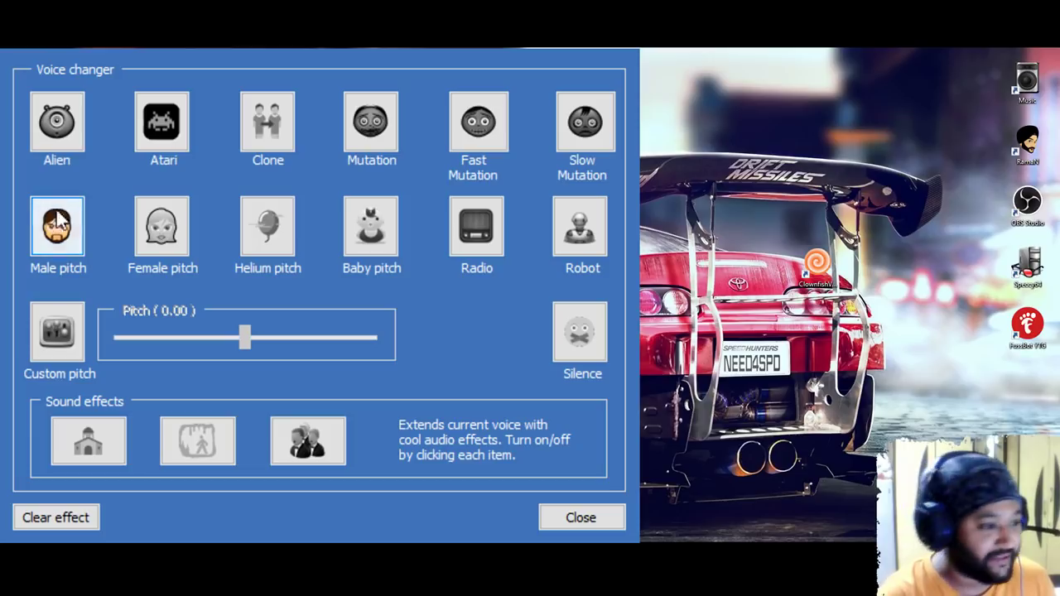
{"action": "left_click", "coordinate": [59, 139]}
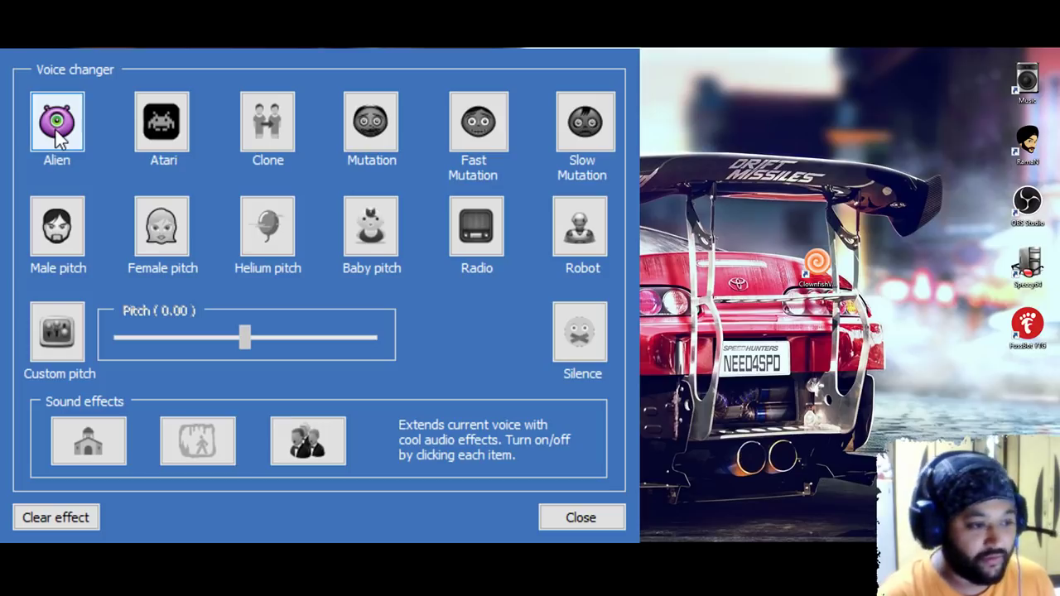
{"action": "left_click", "coordinate": [174, 132]}
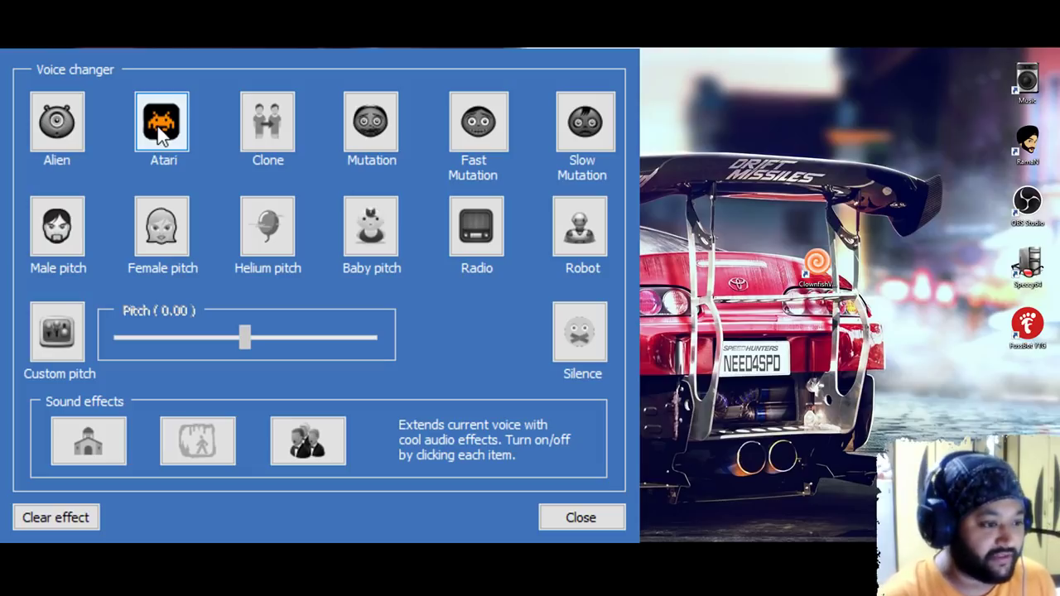
{"action": "left_click", "coordinate": [280, 133]}
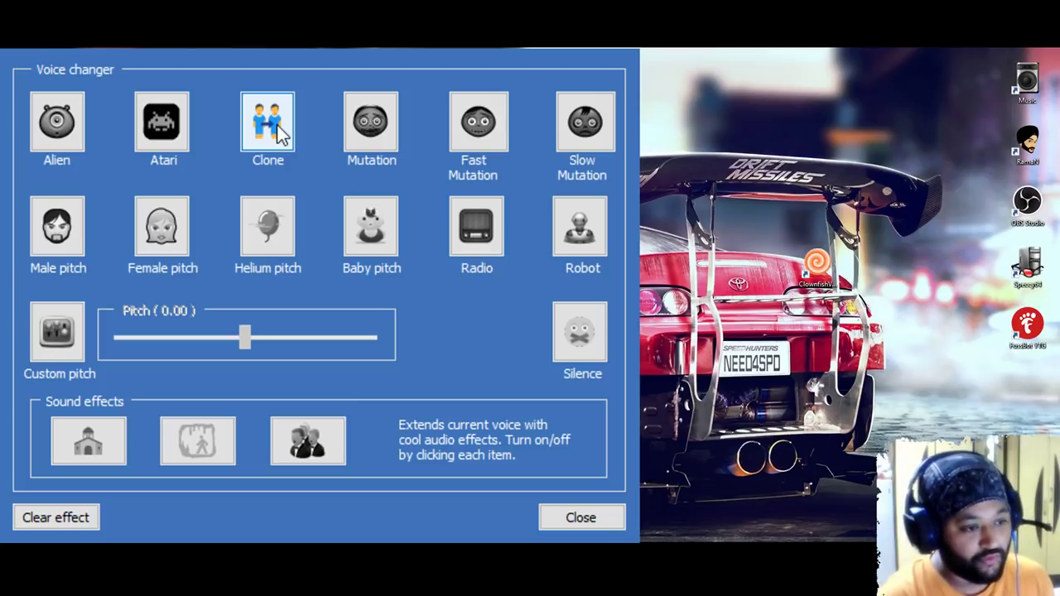
Try the Mutation, Fast Mutation, Slow Mutation, Robot, Radio, Baby pitch and Helium pitch voices in sequence
{"action": "left_click", "coordinate": [391, 131]}
{"action": "left_click", "coordinate": [488, 125]}
{"action": "left_click", "coordinate": [585, 121]}
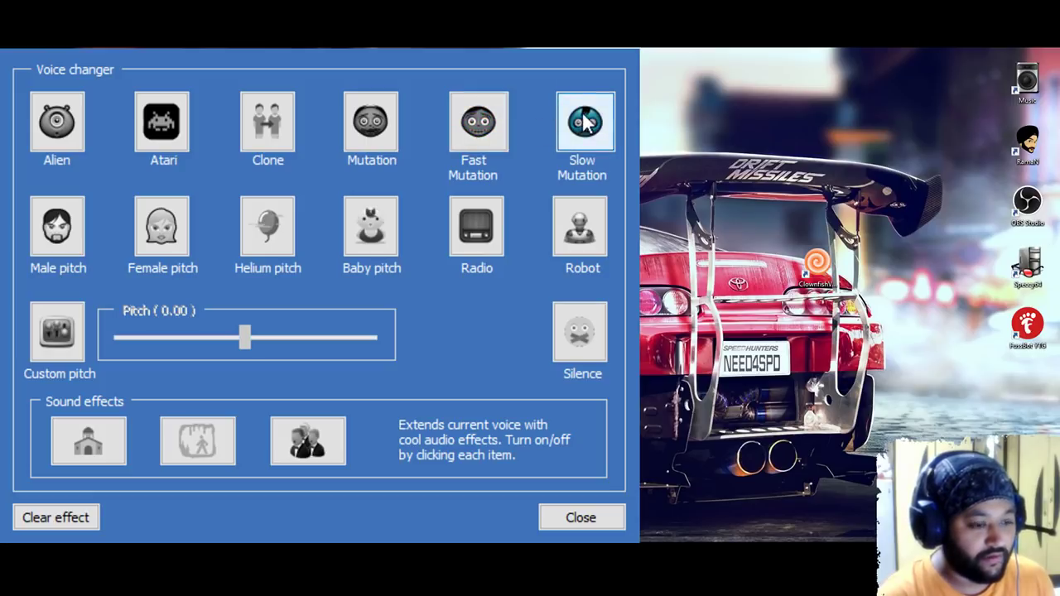
{"action": "left_click", "coordinate": [582, 246]}
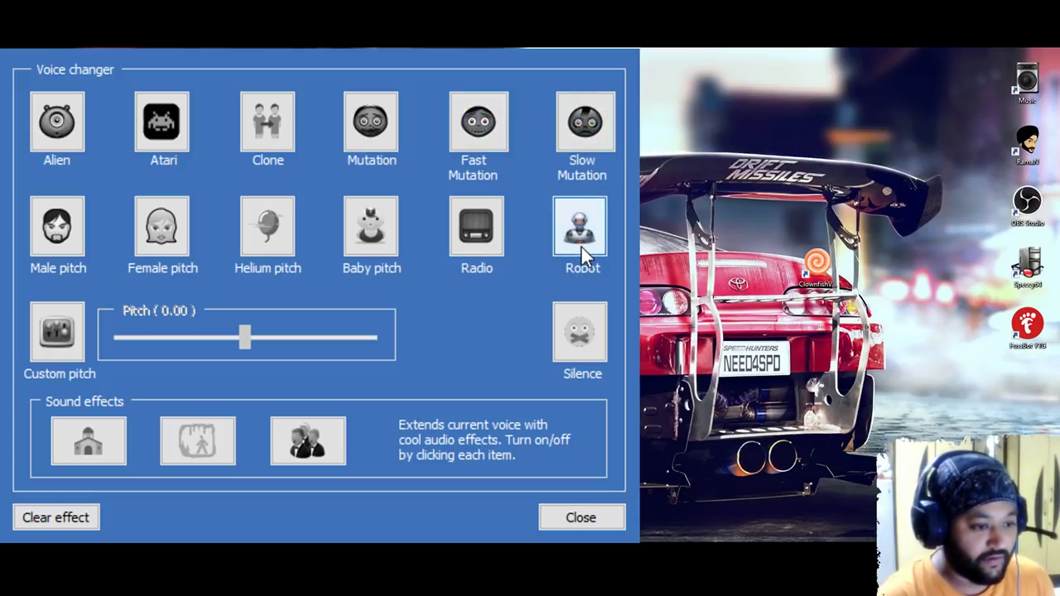
{"action": "left_click", "coordinate": [486, 233]}
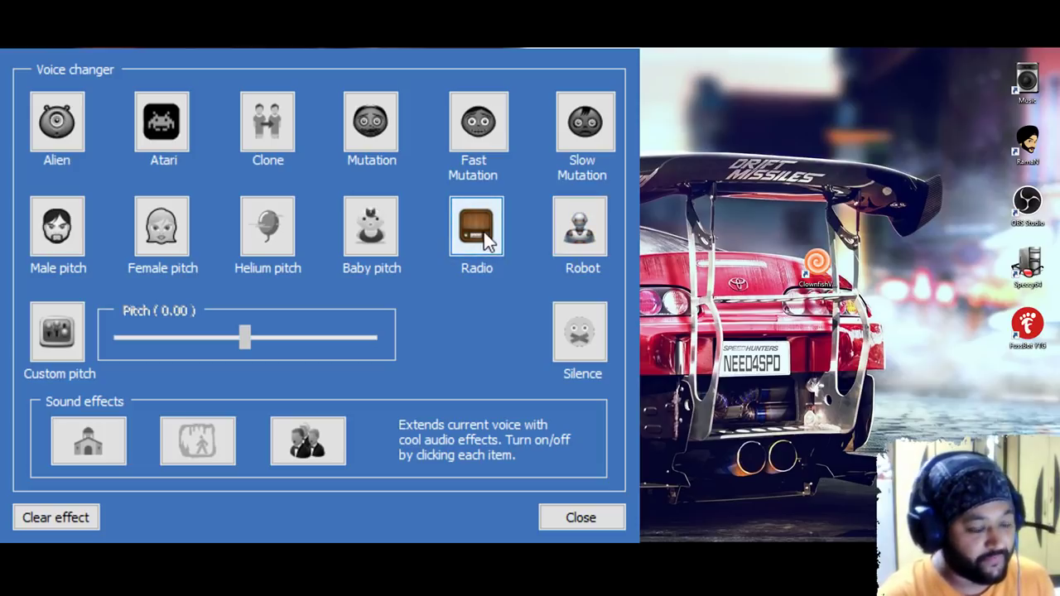
{"action": "left_click", "coordinate": [385, 241]}
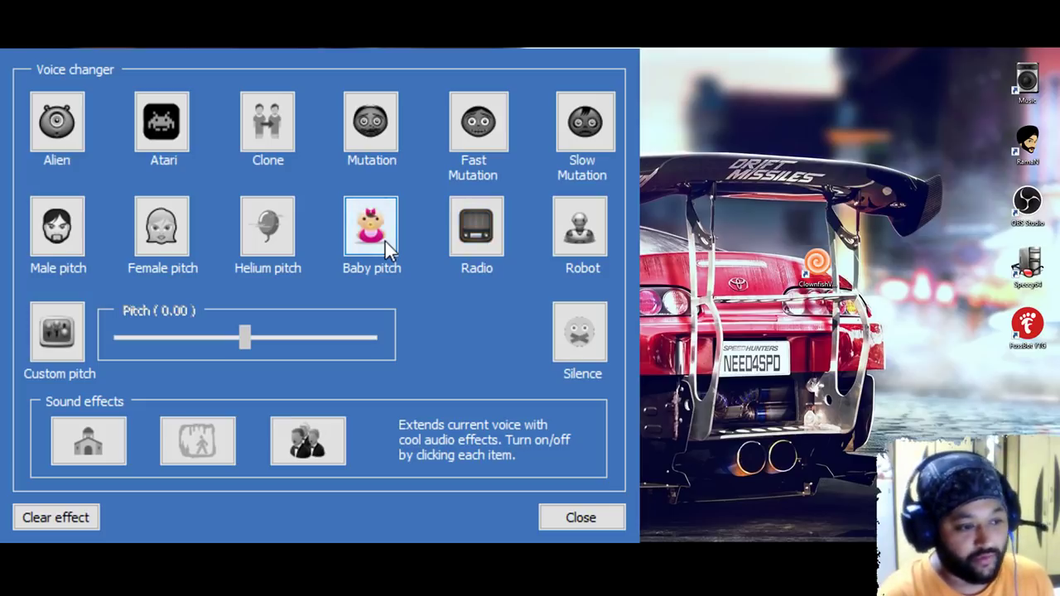
{"action": "left_click", "coordinate": [269, 226]}
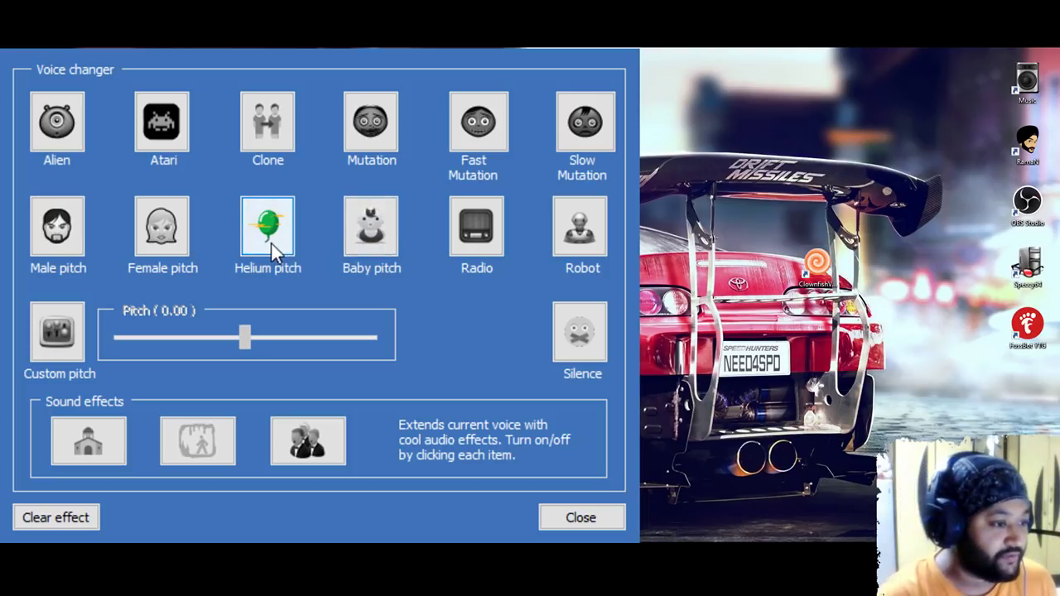
Switch through the Male pitch, Female pitch, Helium pitch, Baby pitch, Alien and Robot voices to compare them
{"action": "left_click", "coordinate": [43, 238]}
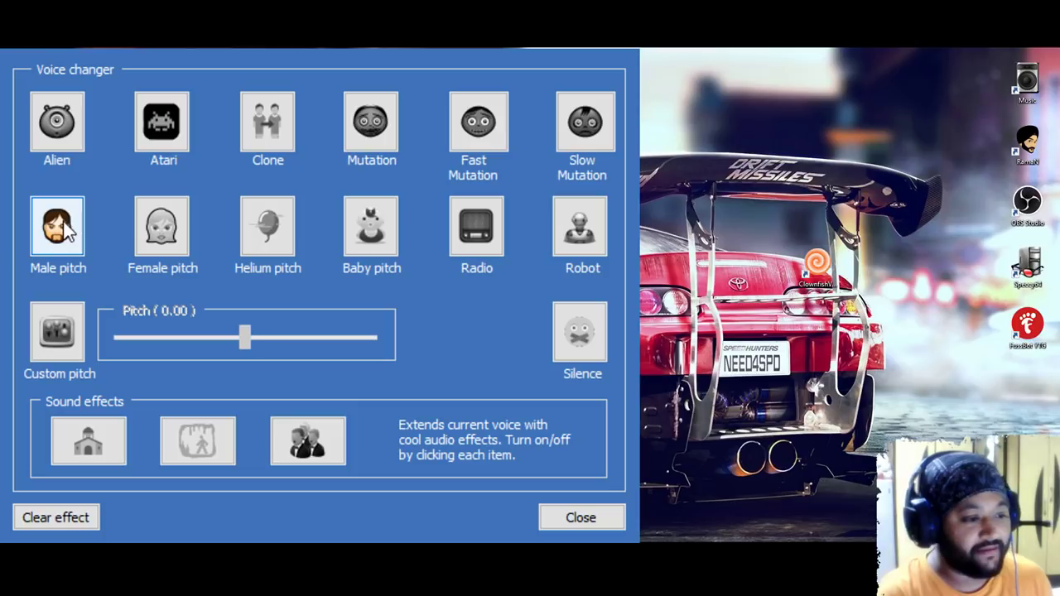
{"action": "left_click", "coordinate": [164, 228]}
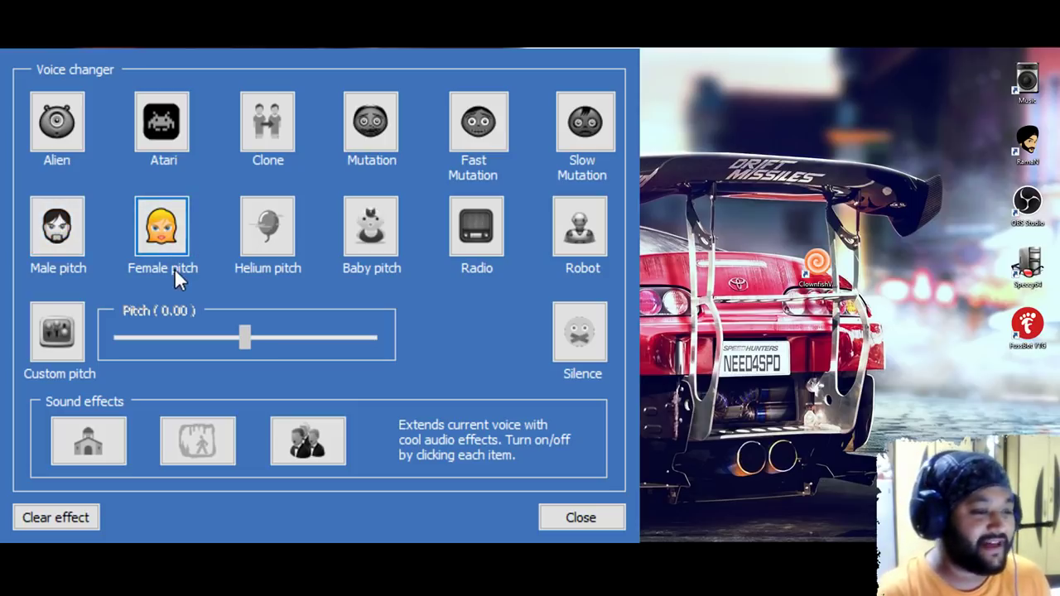
{"action": "left_click", "coordinate": [274, 233]}
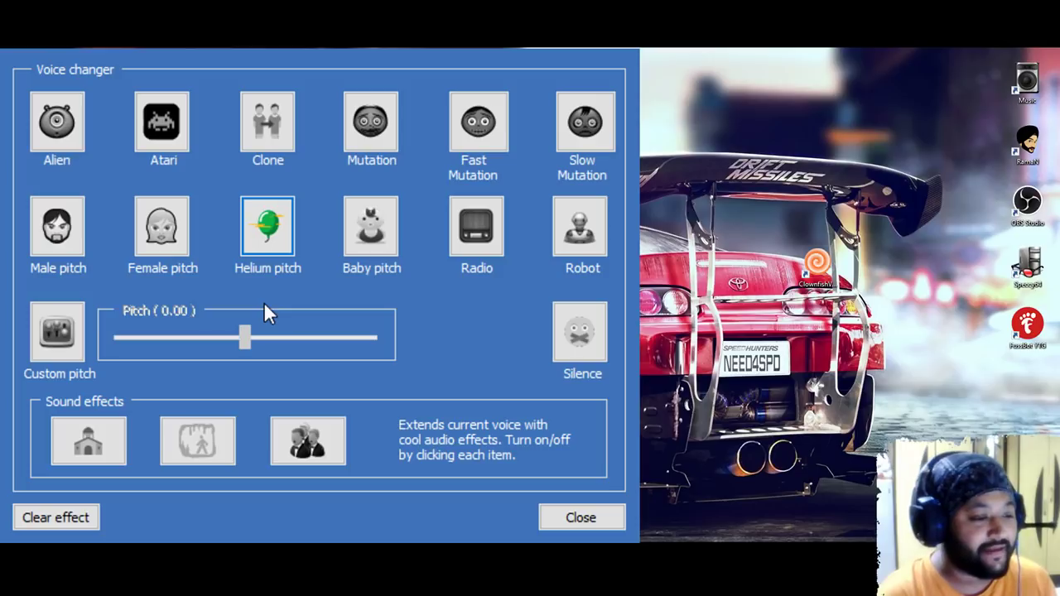
{"action": "left_click", "coordinate": [370, 230]}
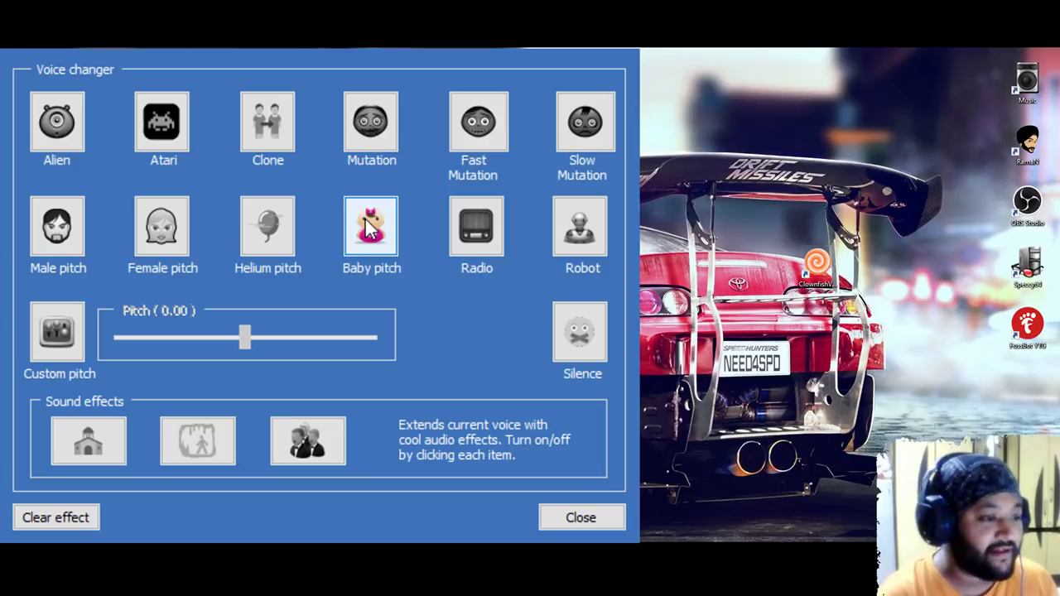
{"action": "left_click", "coordinate": [37, 136]}
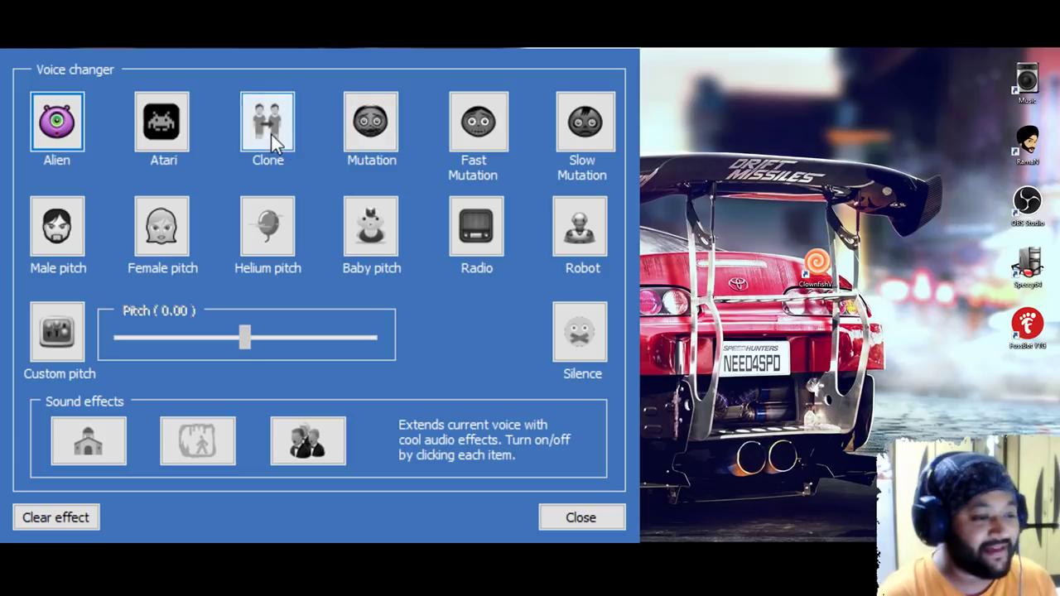
{"action": "left_click", "coordinate": [586, 234]}
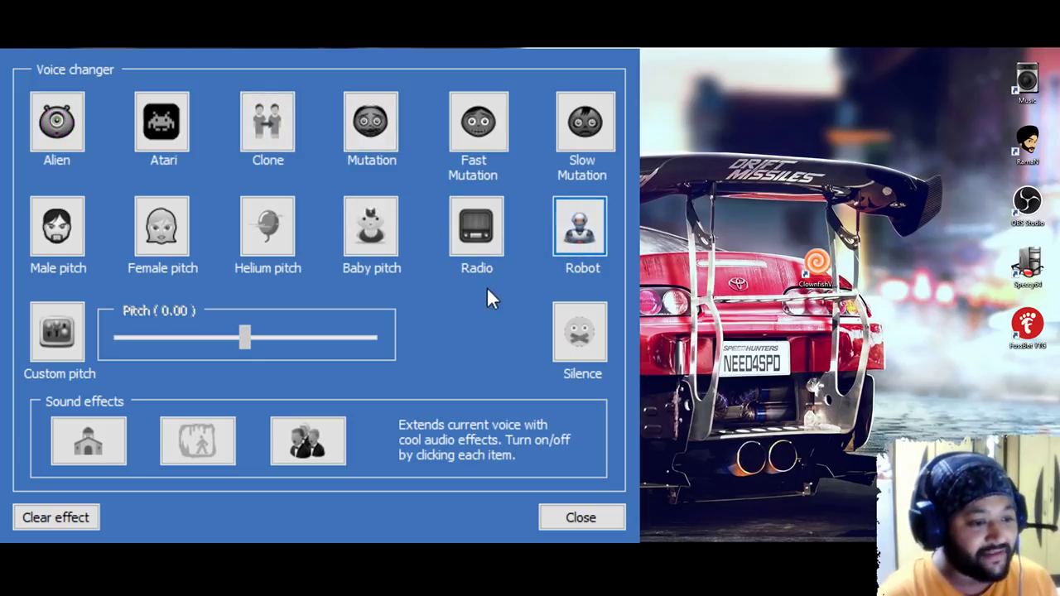
Compare the Helium, Female and Male pitch voices, ending on Female pitch
{"action": "left_click", "coordinate": [257, 236]}
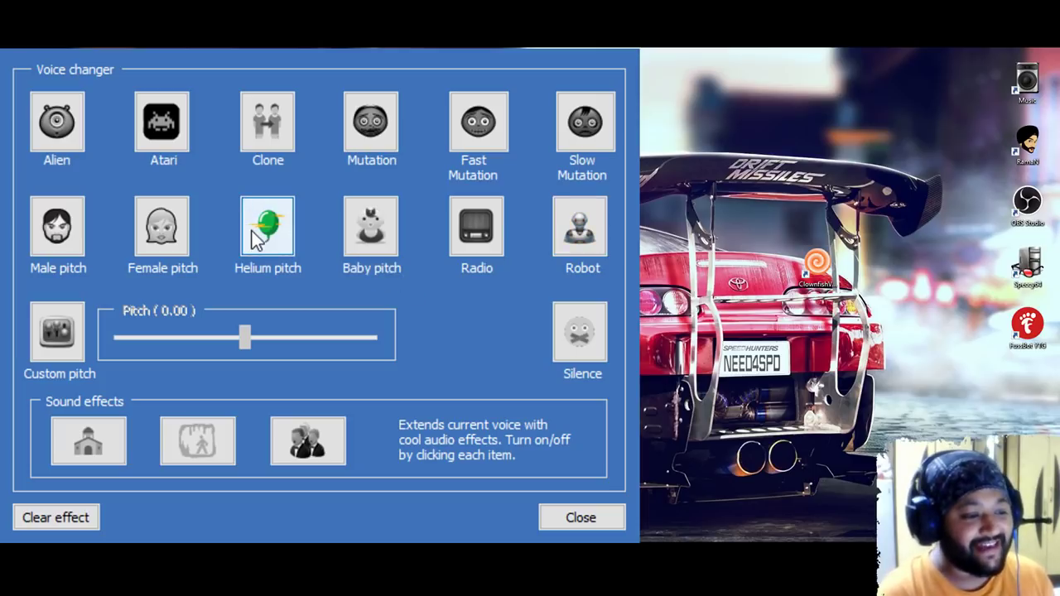
{"action": "left_click", "coordinate": [155, 236]}
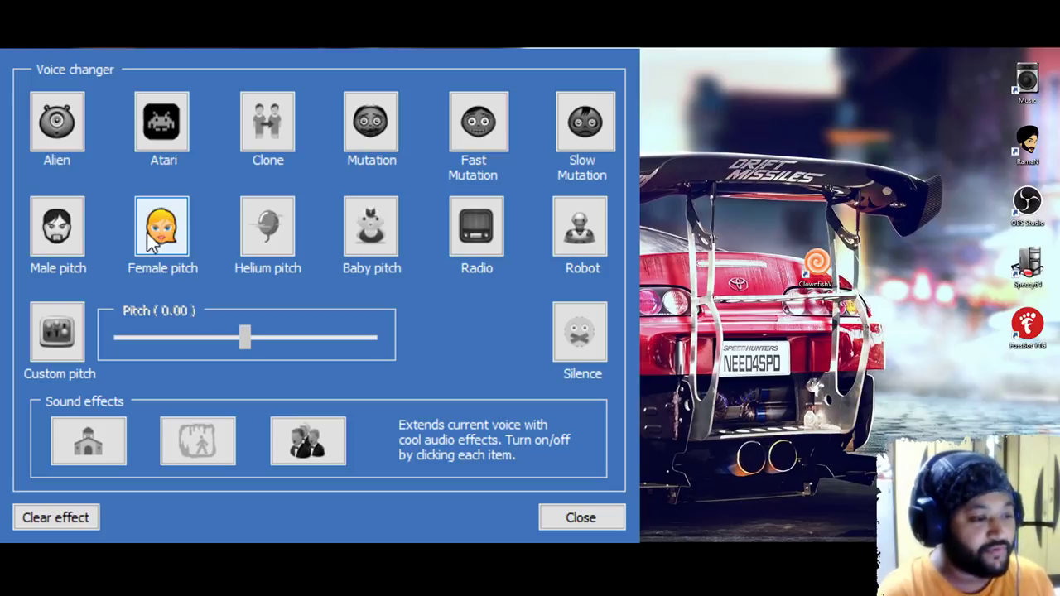
{"action": "left_click", "coordinate": [68, 239]}
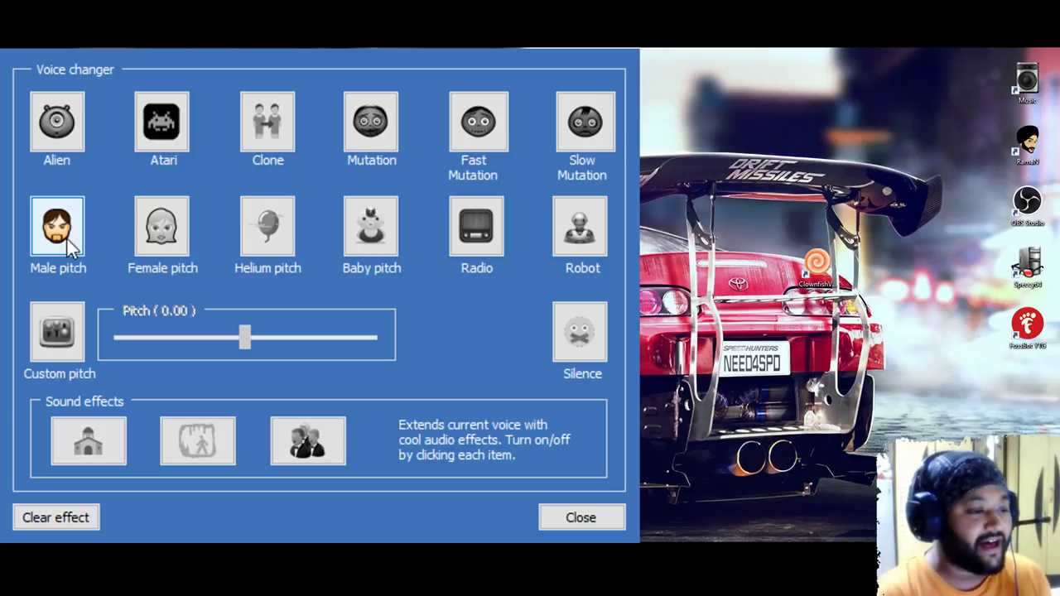
{"action": "left_click", "coordinate": [165, 239]}
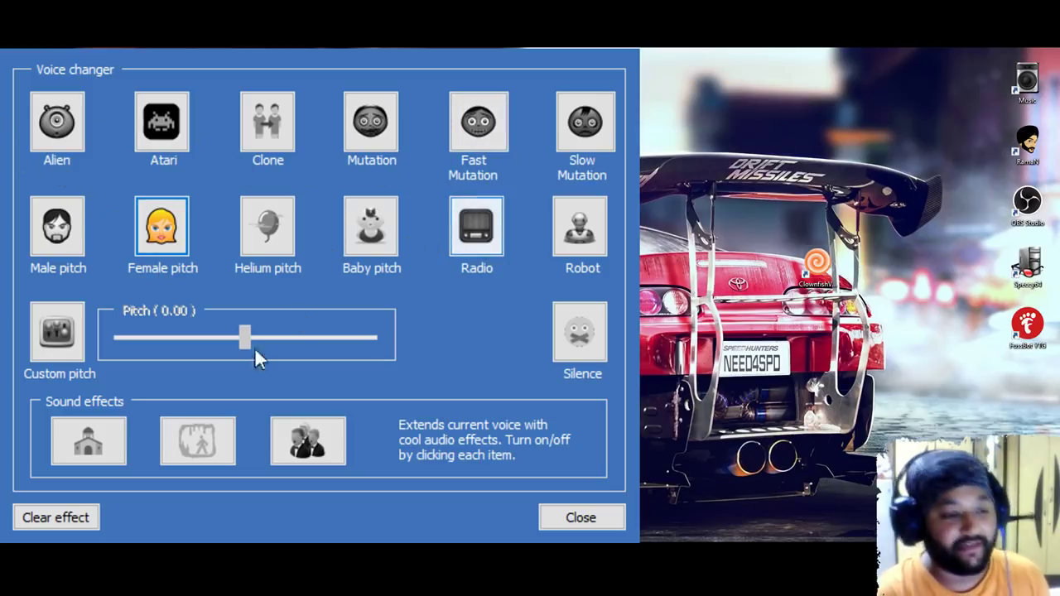
Clear the active voice effect to restore the normal voice
{"action": "left_click", "coordinate": [39, 521]}
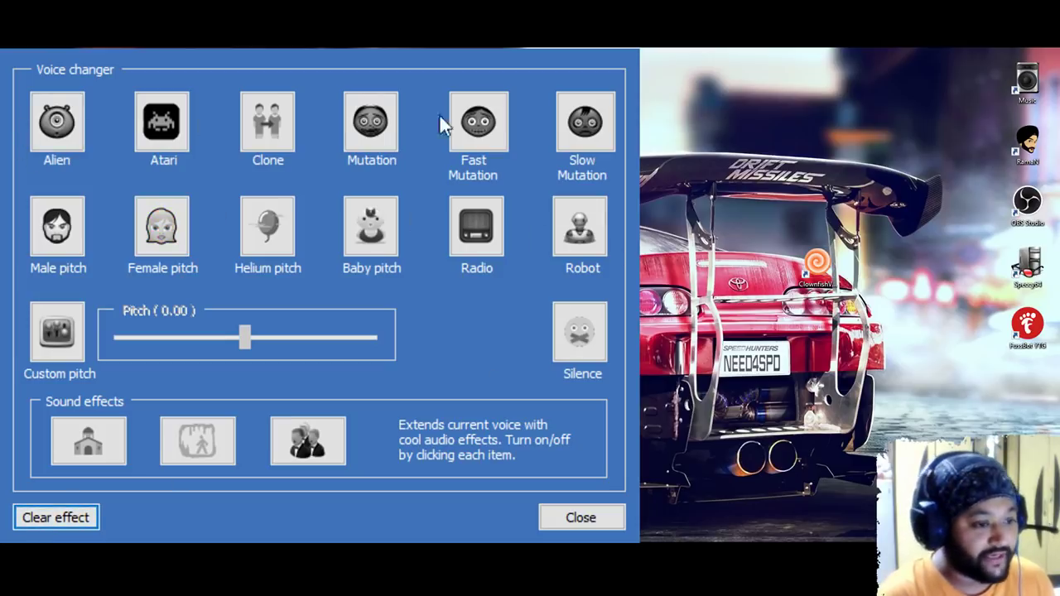
{"action": "left_click", "coordinate": [147, 209]}
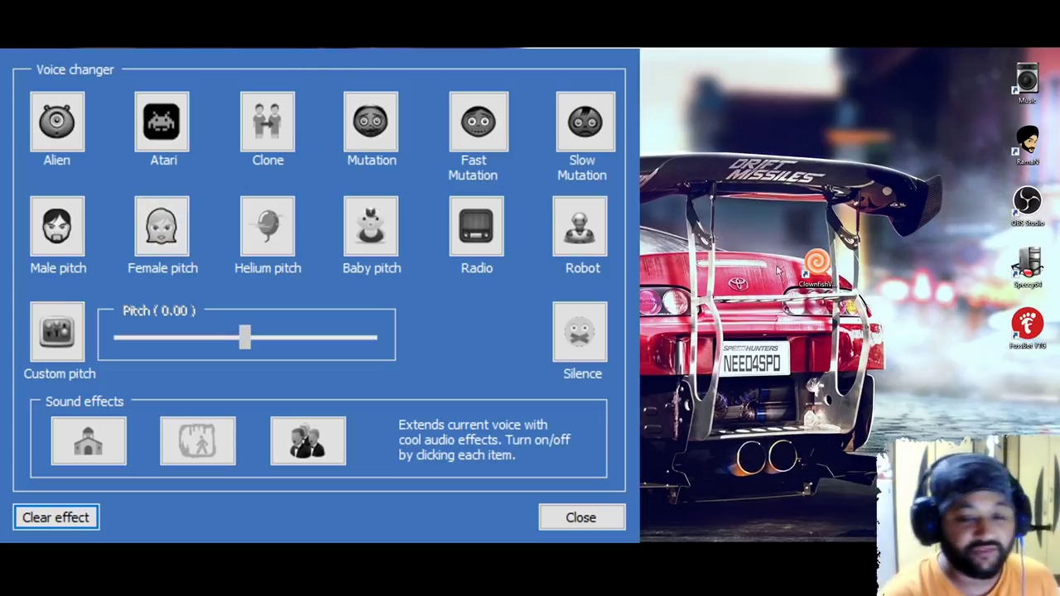
{"action": "right_click", "coordinate": [818, 278]}
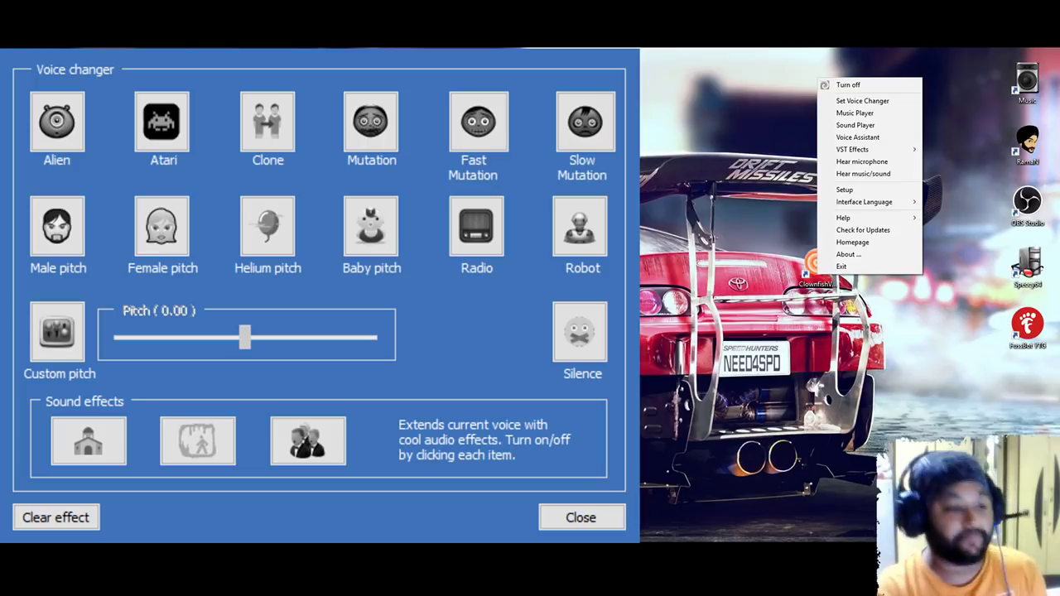
{"action": "key", "text": "Escape"}
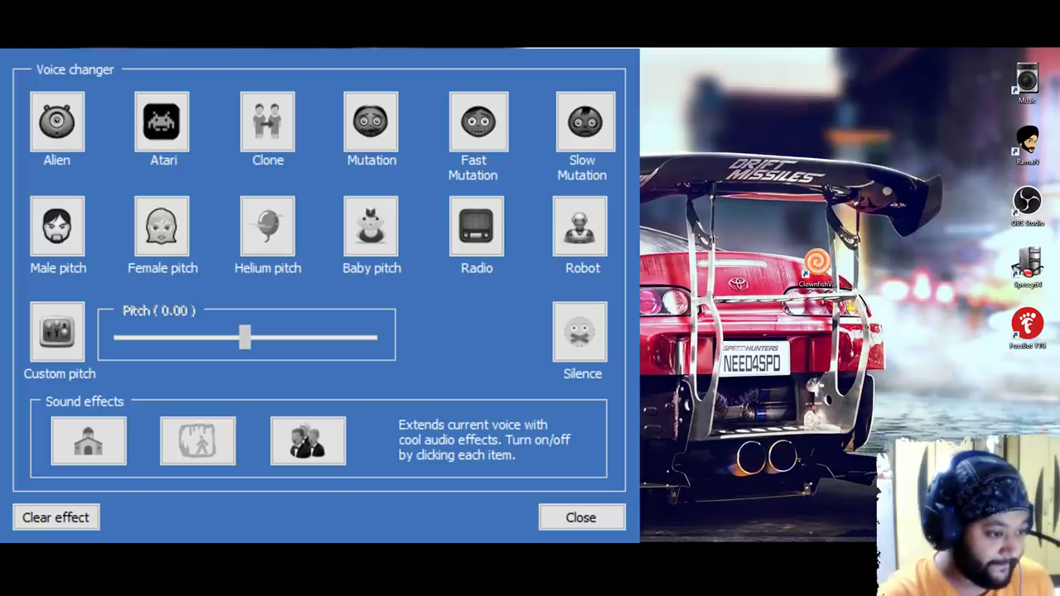